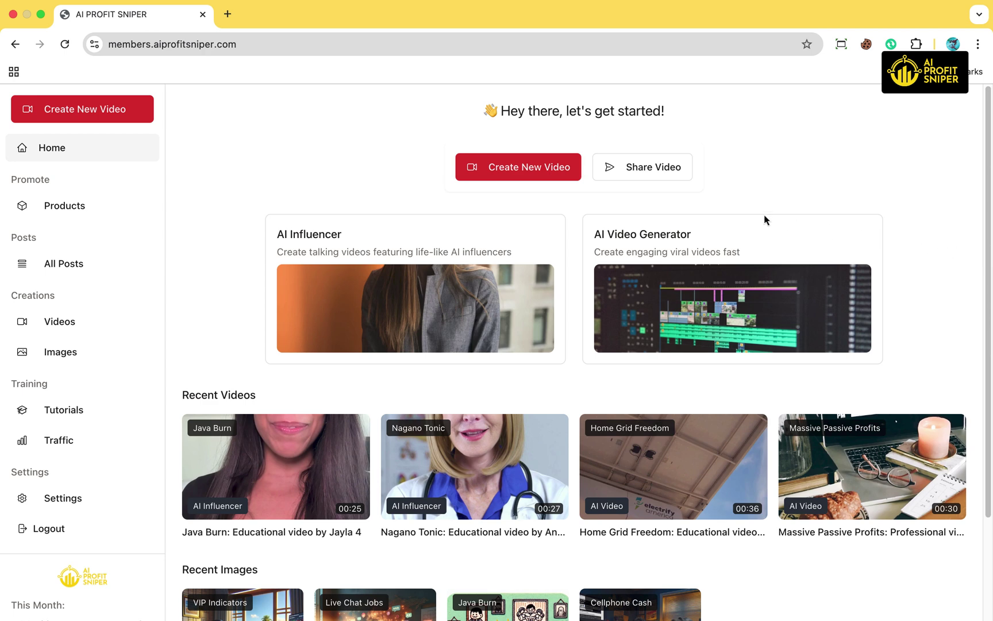
Step: Preview the promotion type choices, dismiss them, and bring up the Share Video post form
click(555, 180)
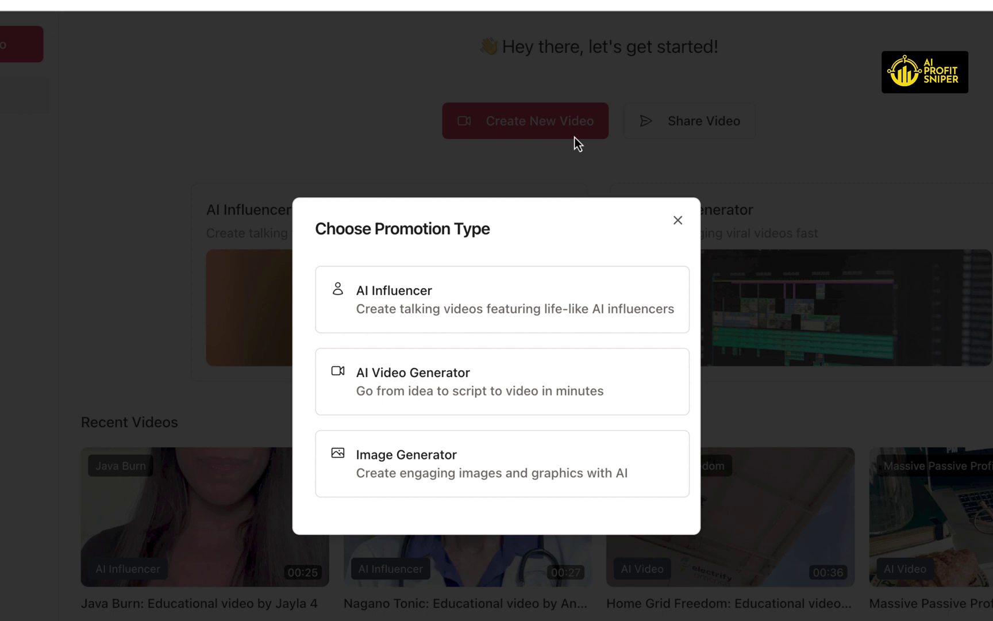
click(678, 223)
click(684, 124)
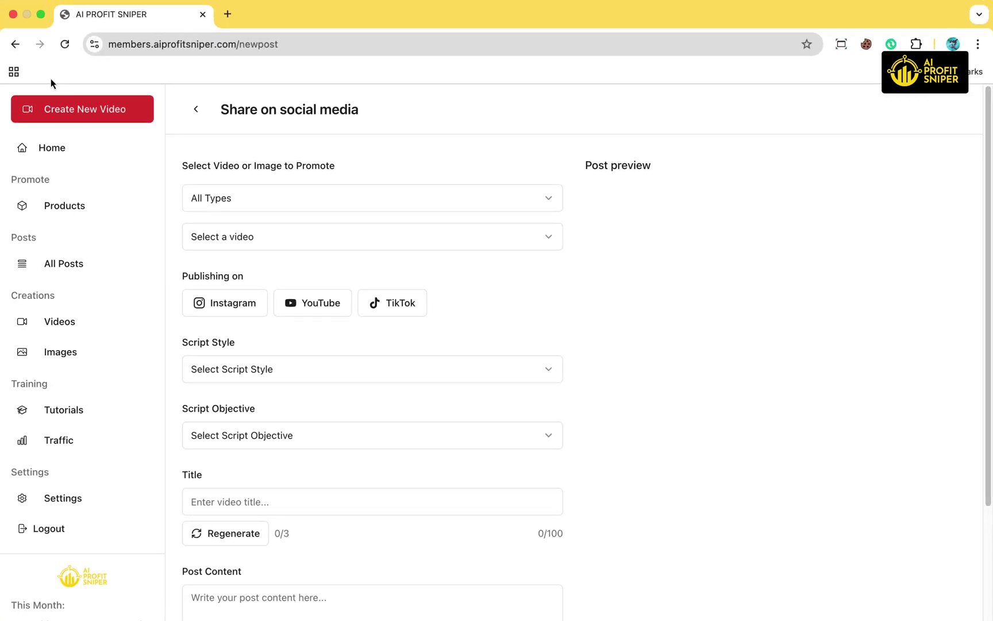
Step: Go back to the Home dashboard from the sidebar to reach Recent Videos and Recent Images
click(52, 147)
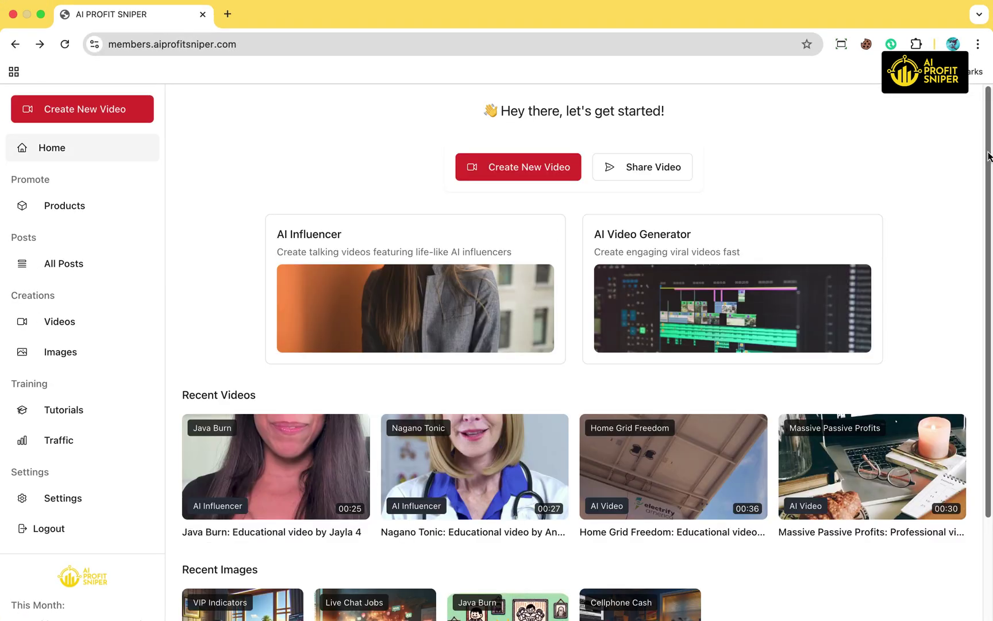
scroll(575, 350, down, 3)
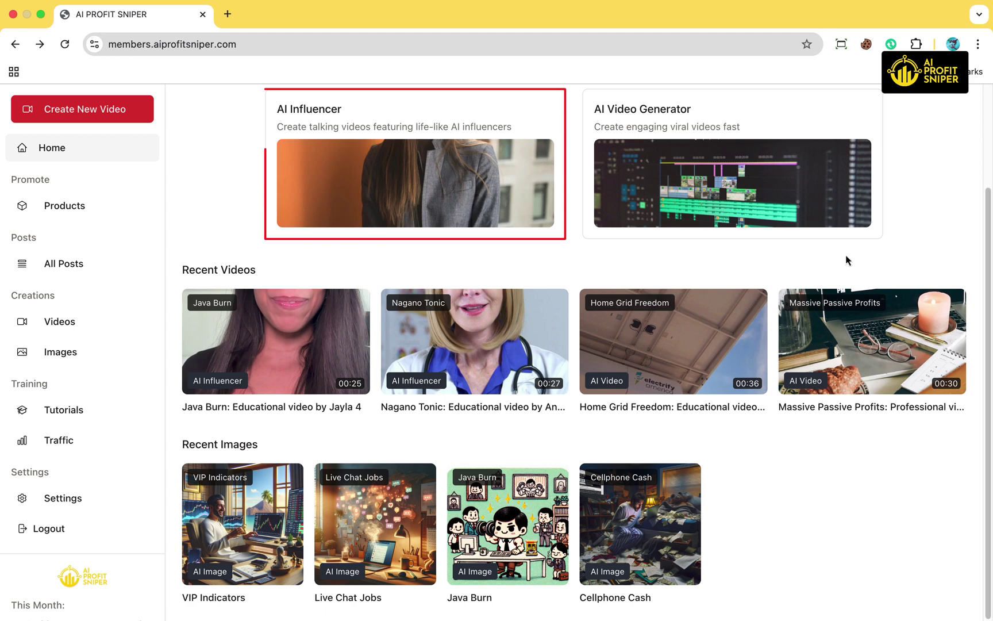